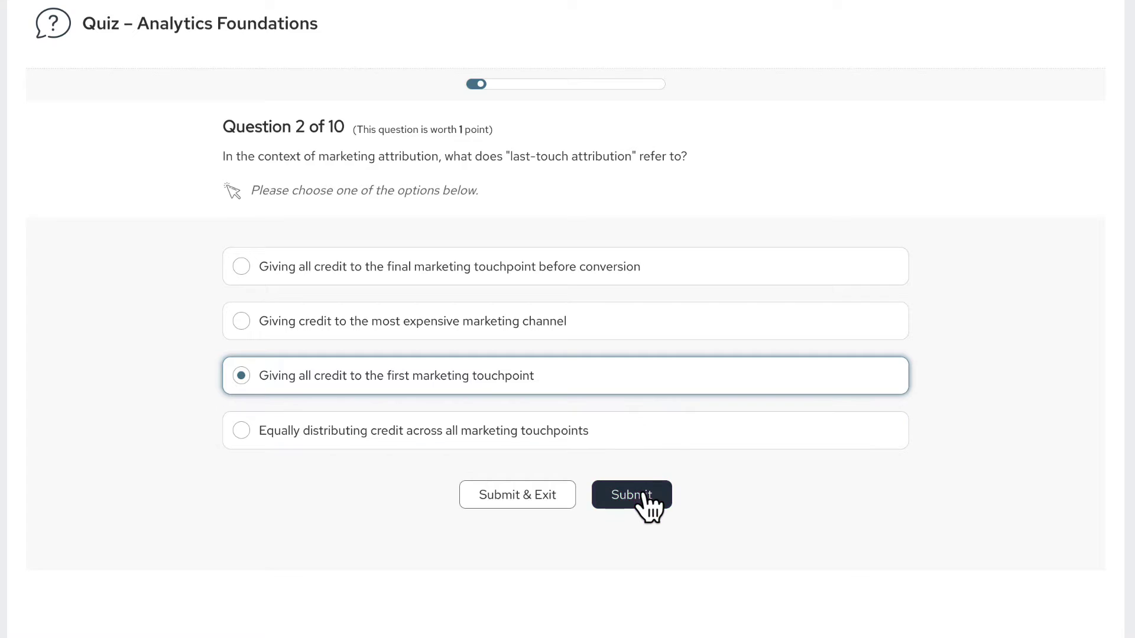
Submit the selected answer to question 2, and answer question 3 with Website bounce rate and question 4 with Customer Lifetime Value
left_click(644, 491)
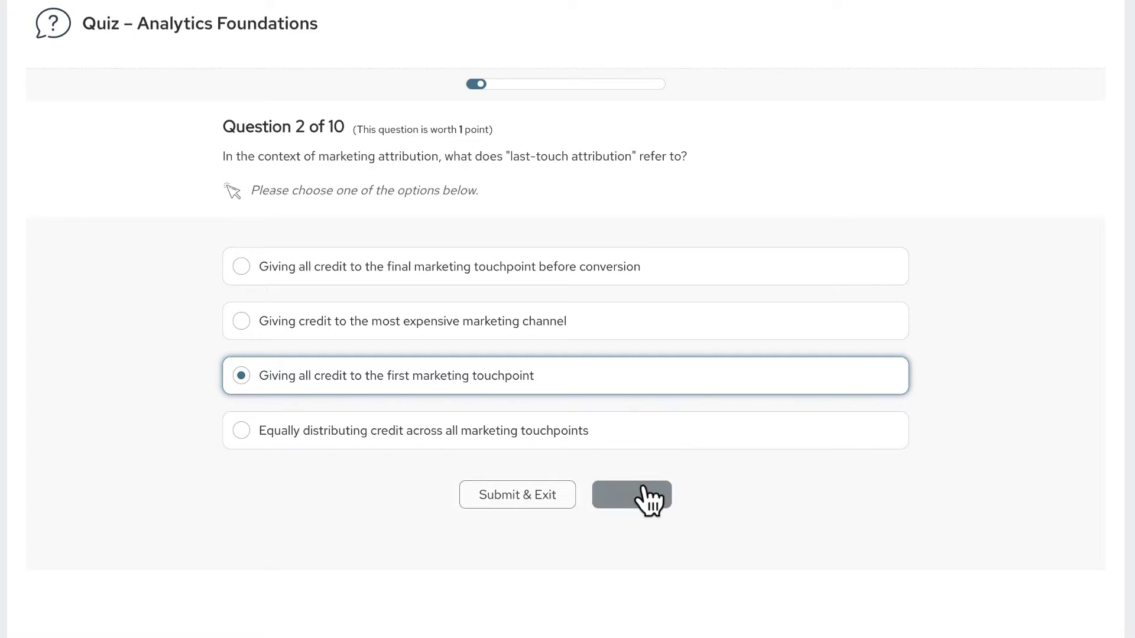
left_click(644, 363)
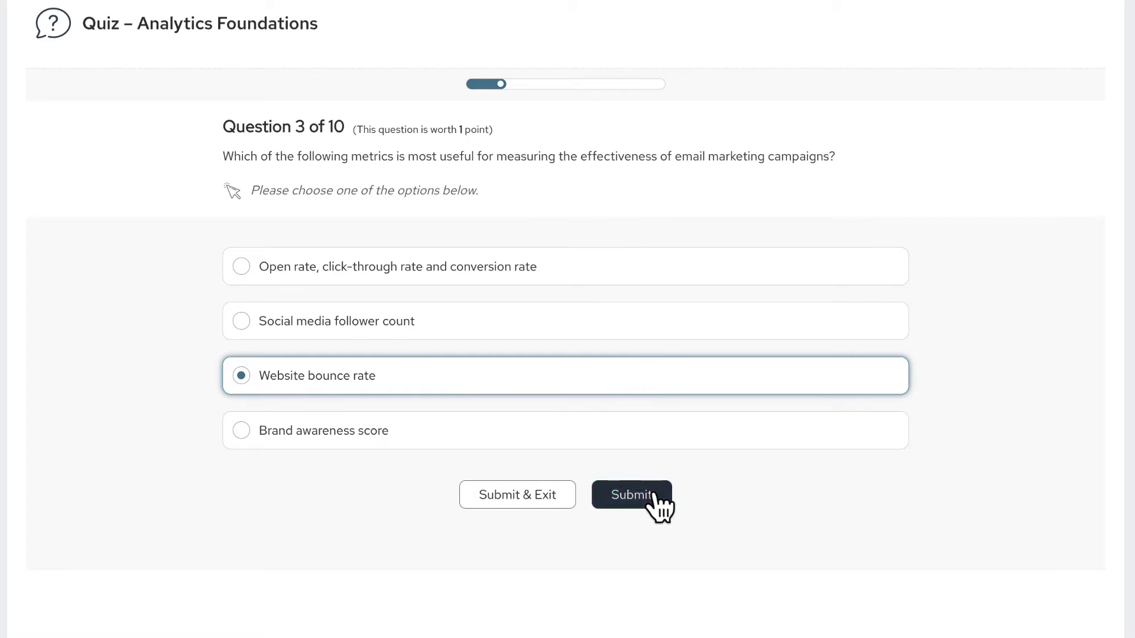
left_click(653, 494)
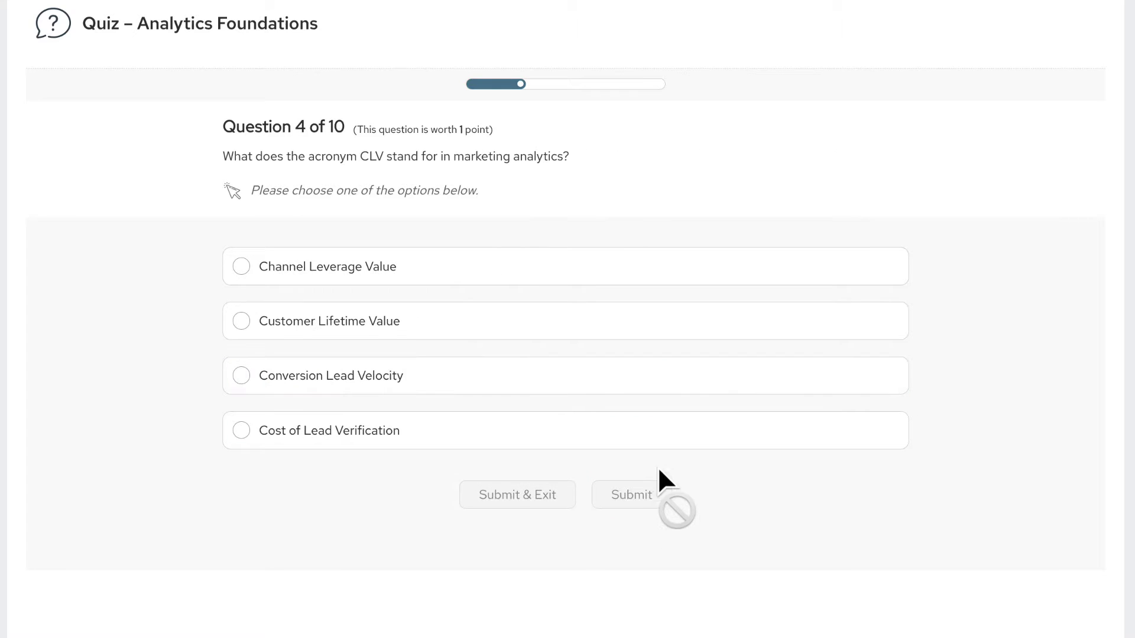
left_click(692, 325)
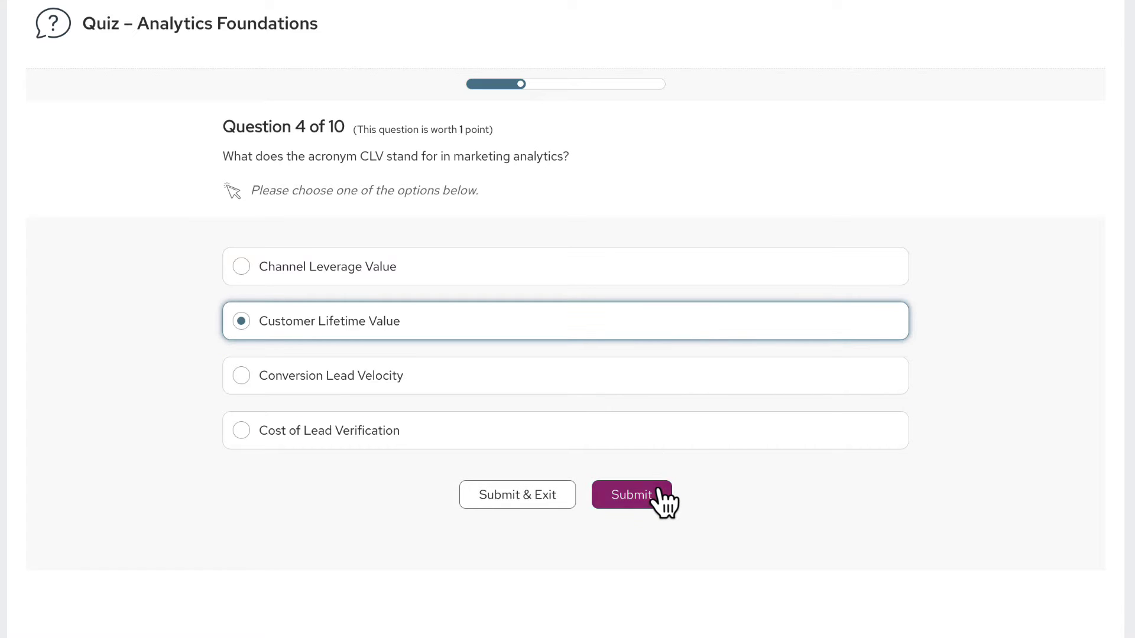
left_click(658, 491)
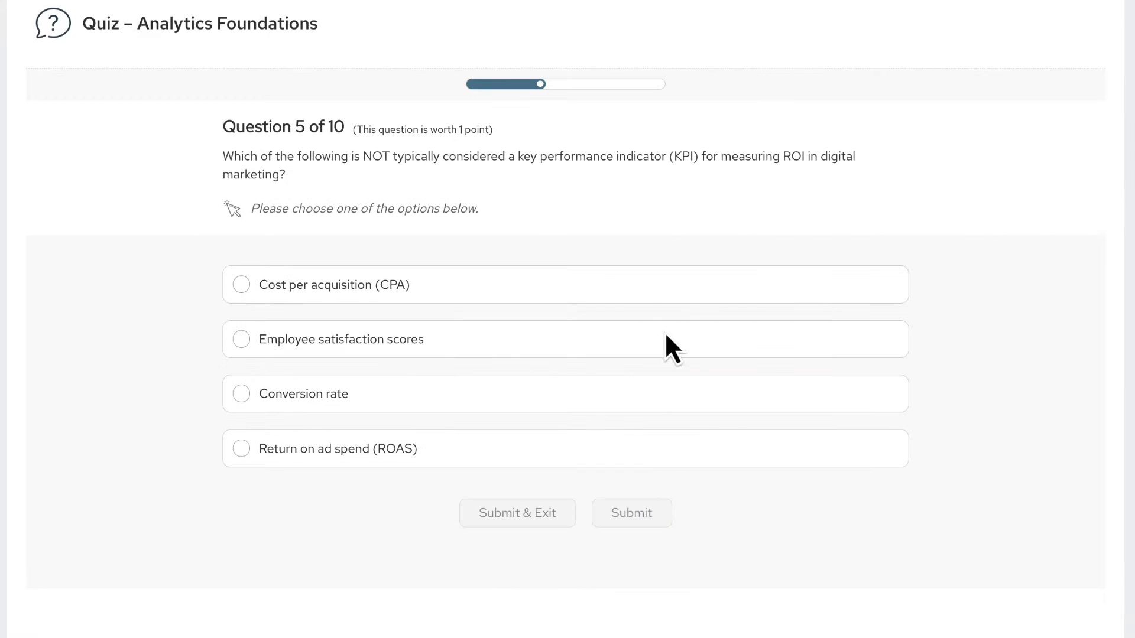
Answer question 5 with Cost per acquisition (CPA) and question 6 with Telephone interviews, submitting each
left_click(668, 298)
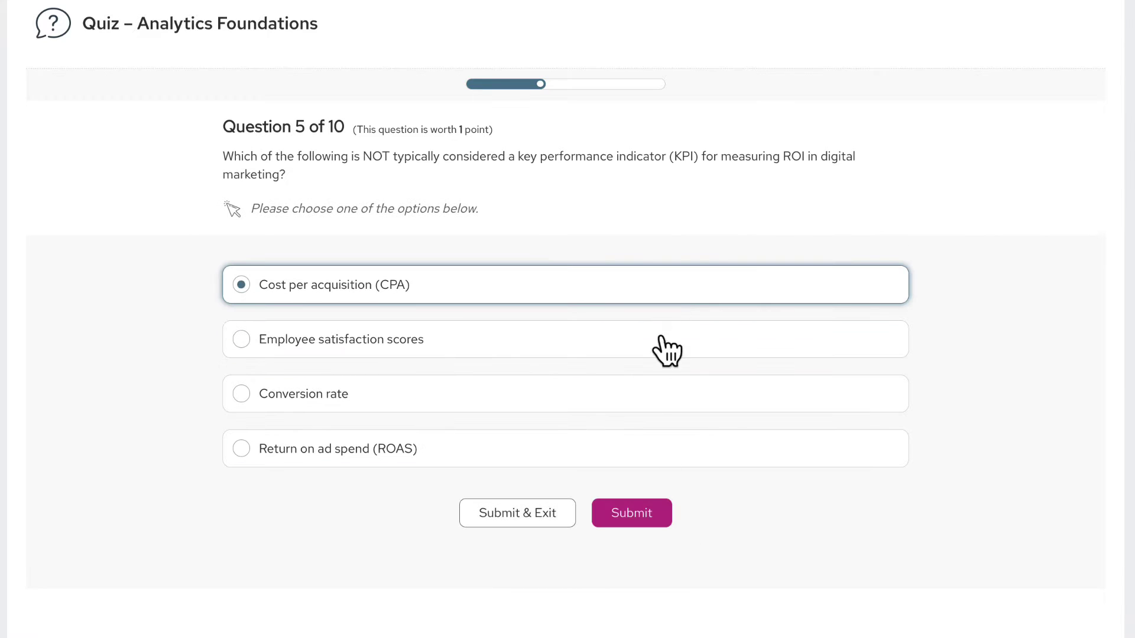
left_click(632, 519)
left_click(692, 387)
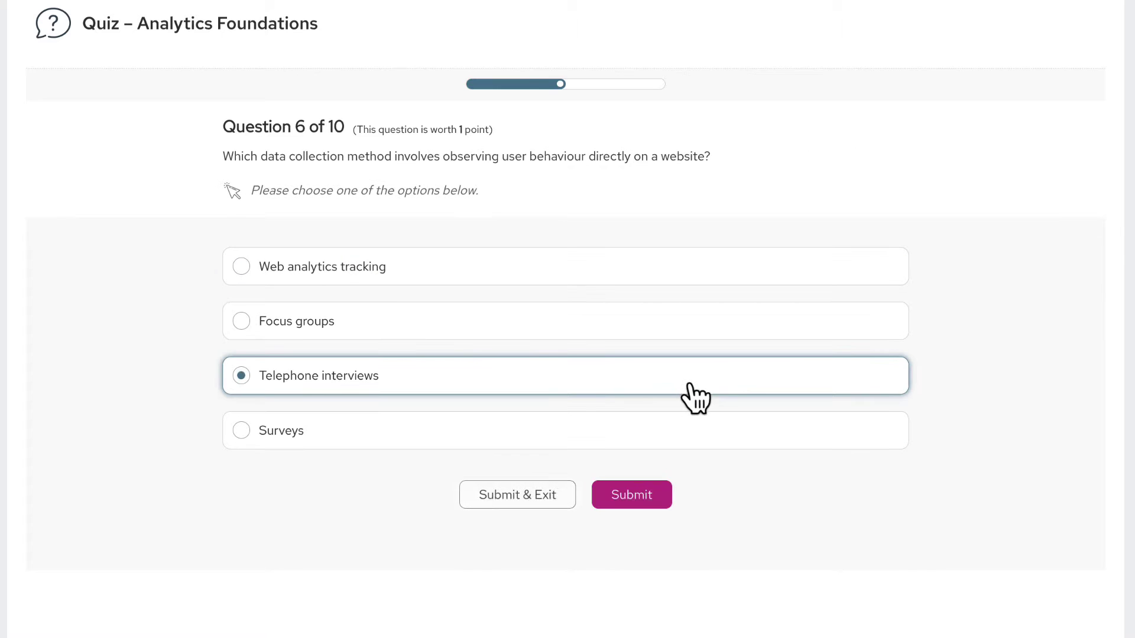
left_click(654, 494)
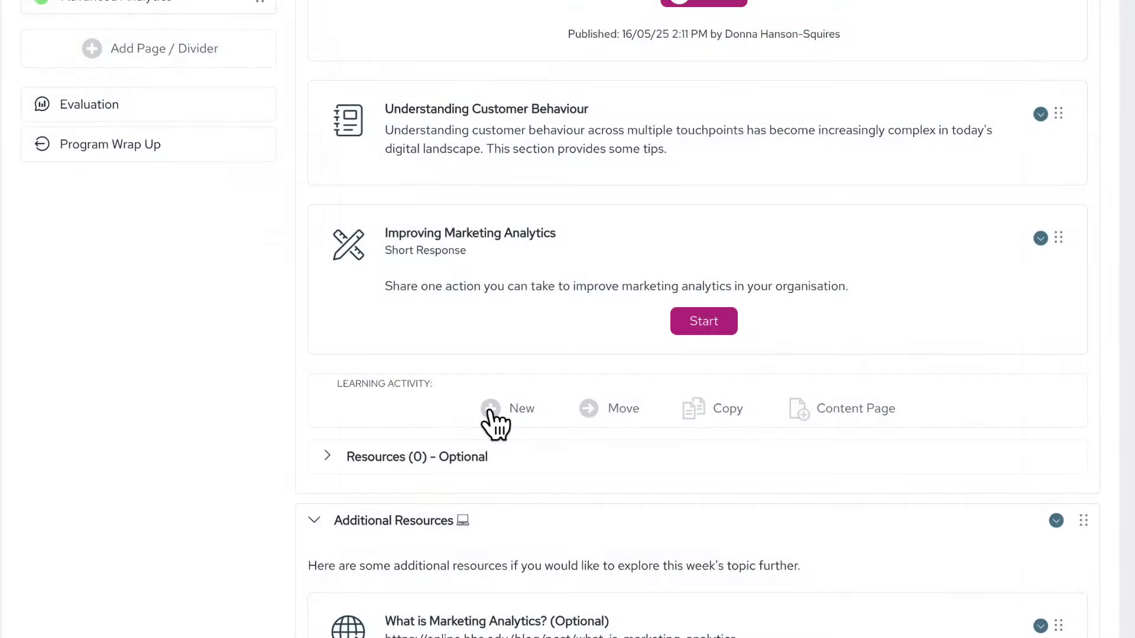
Add a new learning activity of the assessment type Quiz below the Improving Marketing Analytics activity
left_click(490, 406)
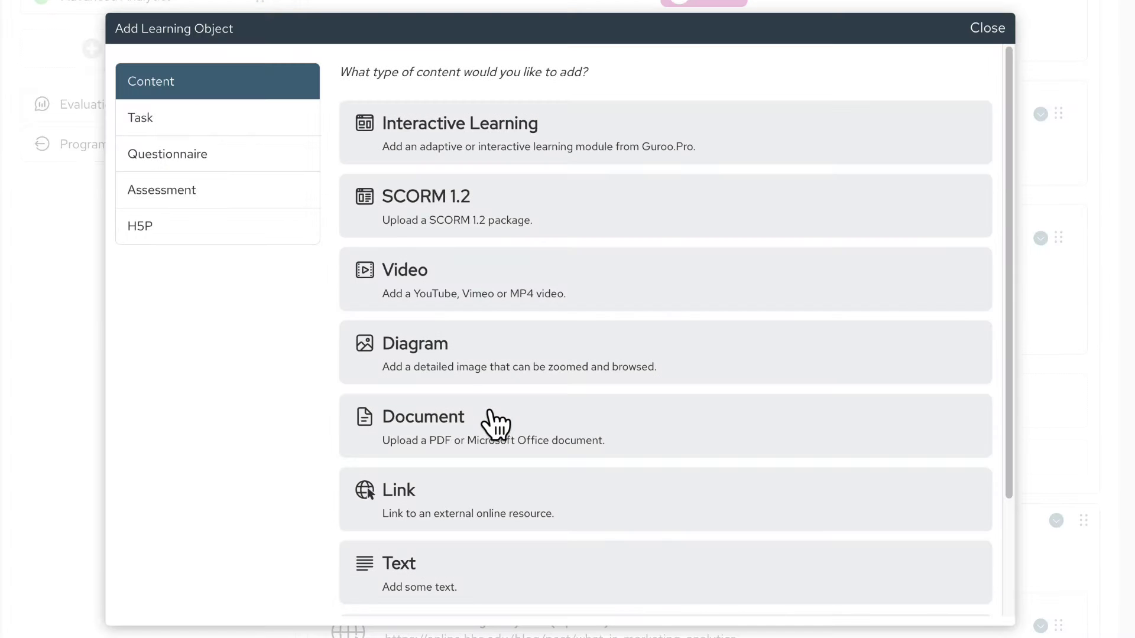
left_click(240, 202)
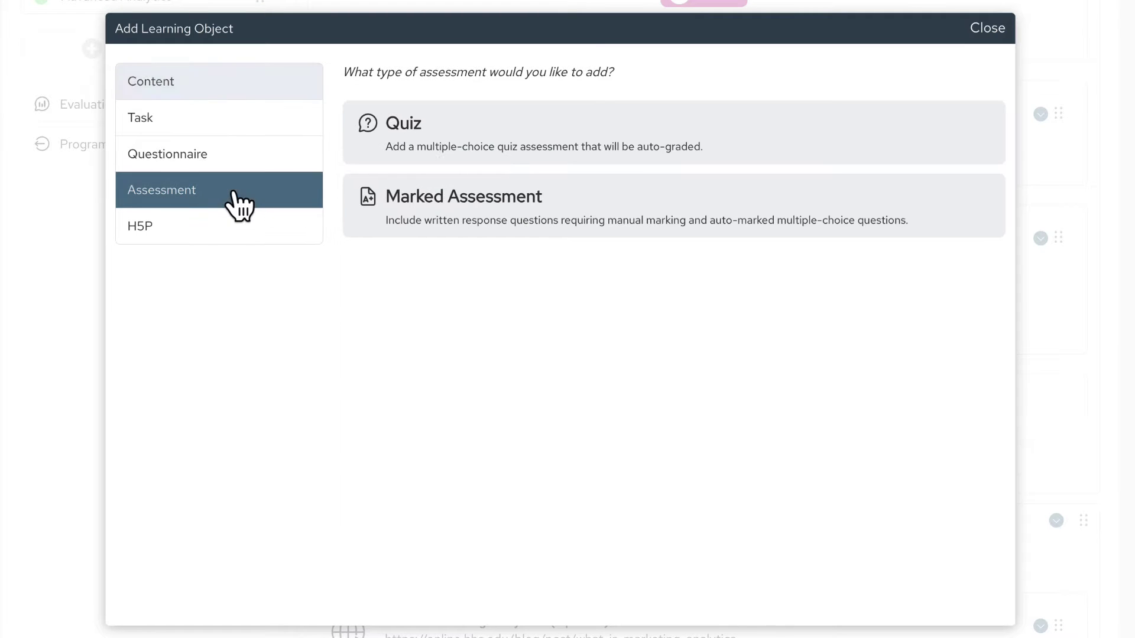
left_click(460, 124)
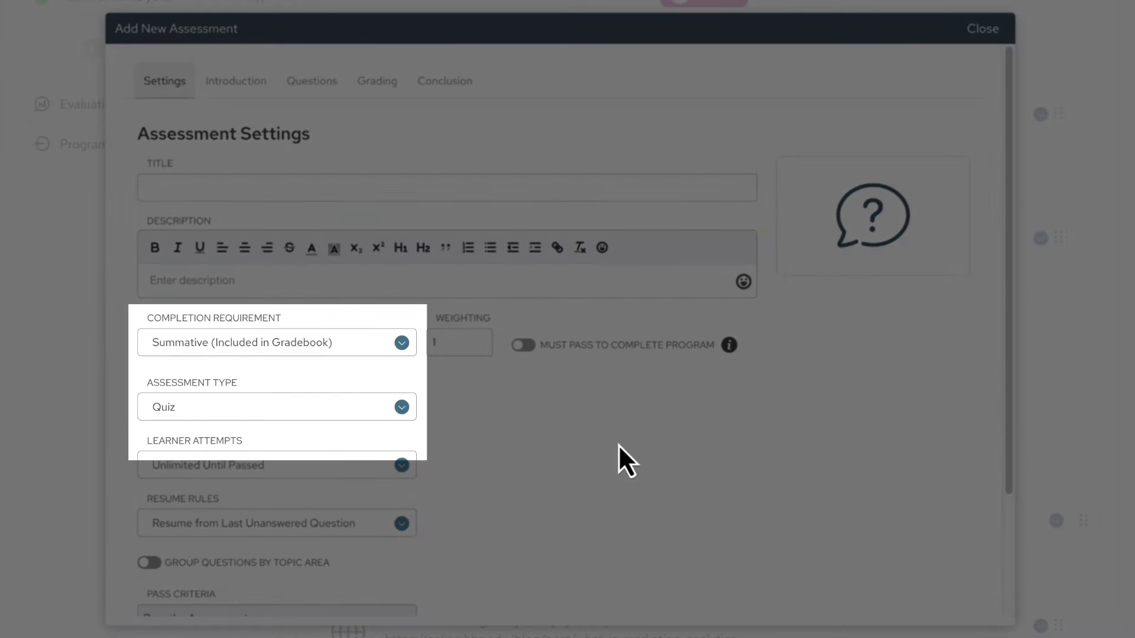
Review the completion requirement options and require learners to pass the quiz to complete the program
left_click(402, 344)
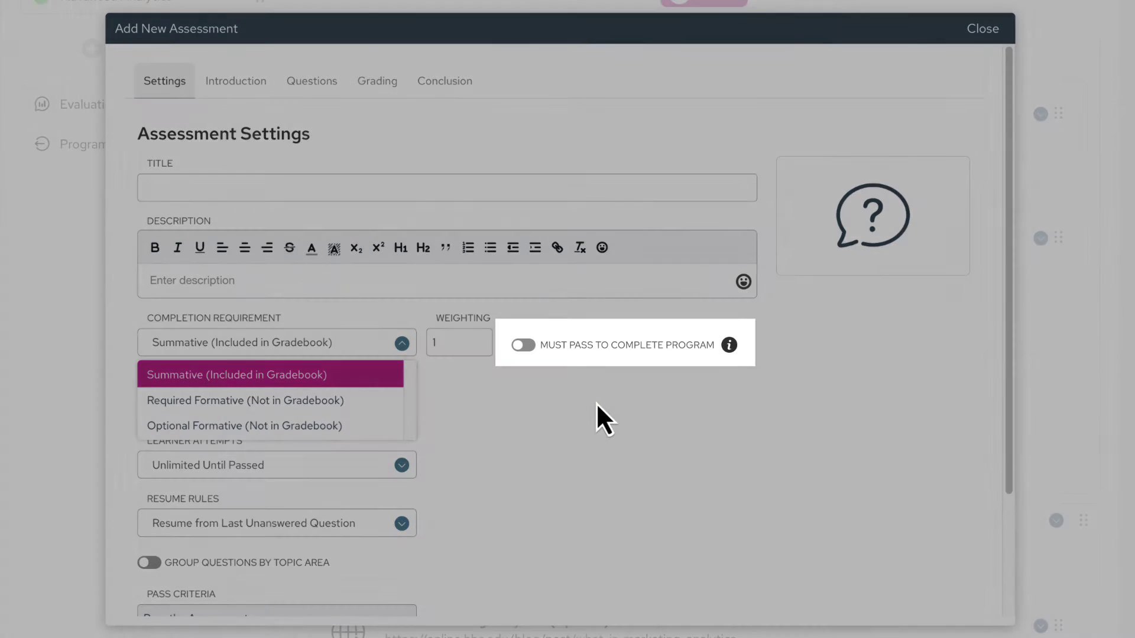
left_click(596, 403)
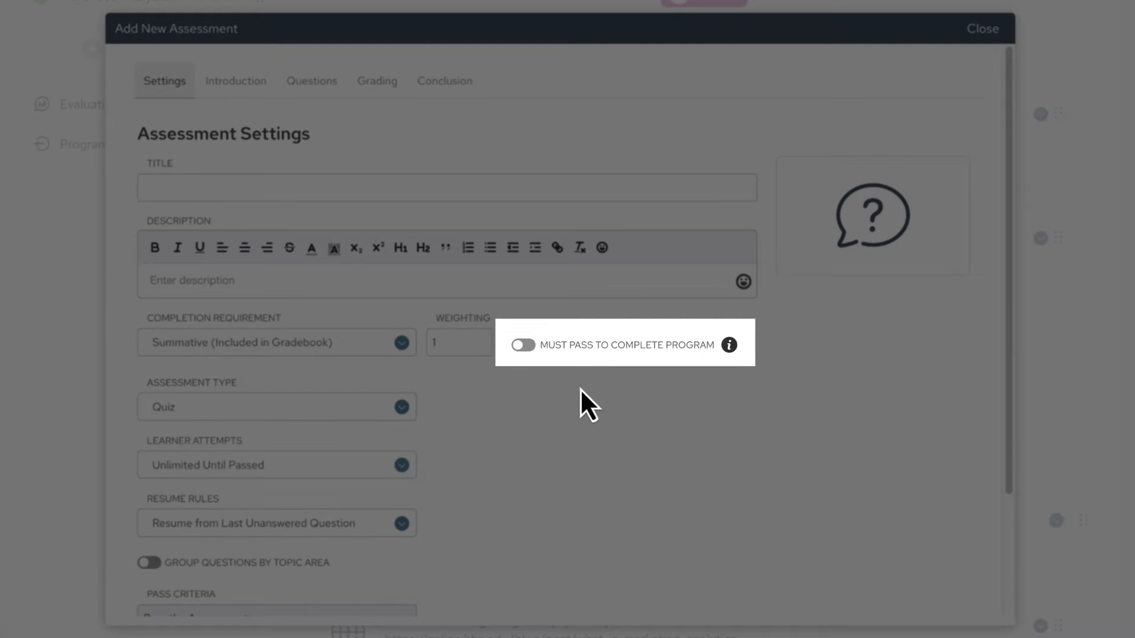
left_click(524, 346)
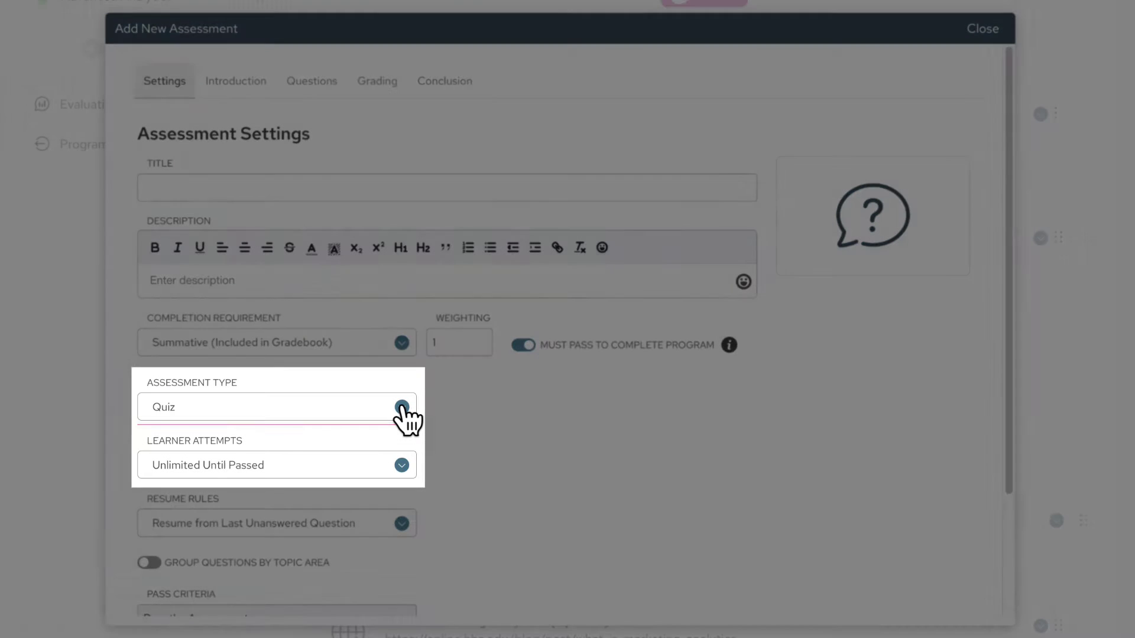
Review the available options for the quiz's assessment type, learner attempts and resume rules
left_click(402, 408)
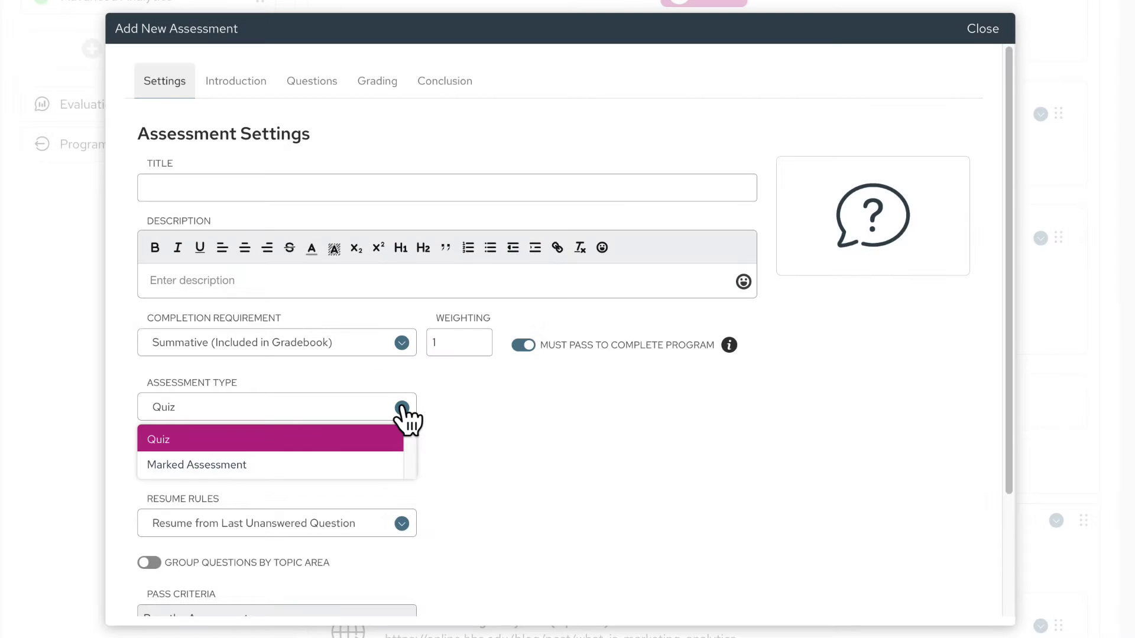
left_click(402, 408)
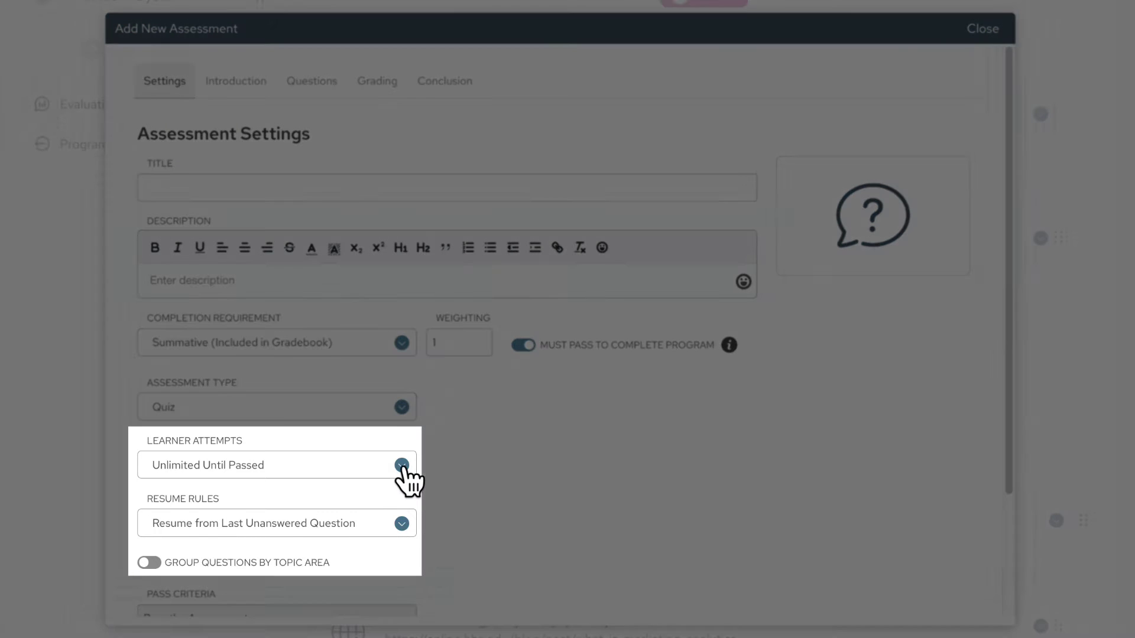
left_click(402, 466)
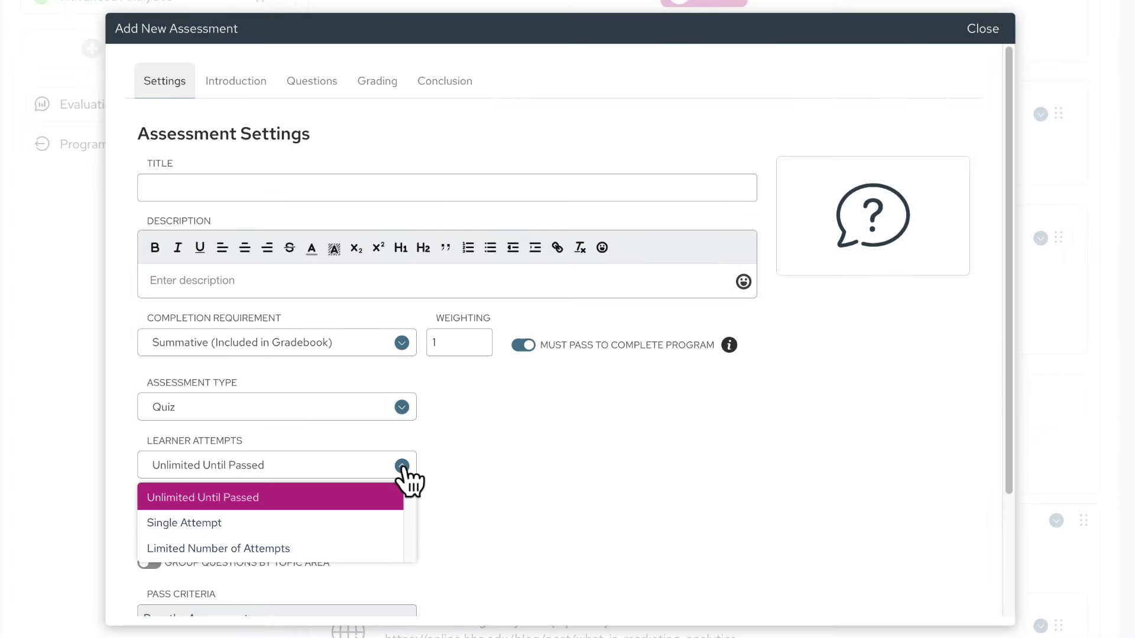
left_click(439, 480)
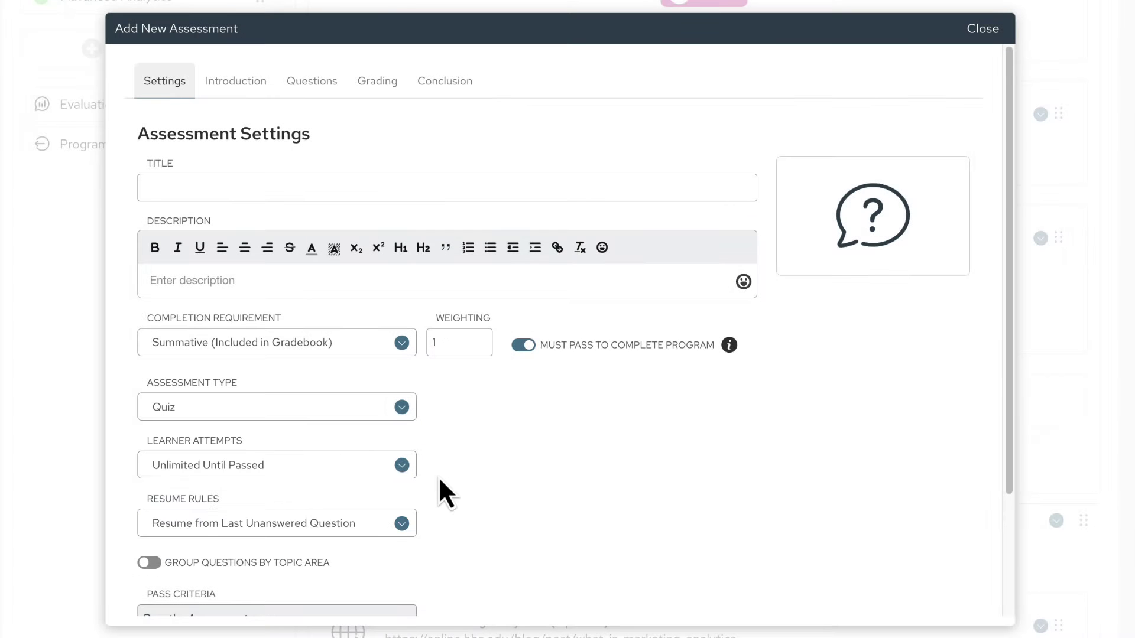
scroll(437, 482, "down", 2)
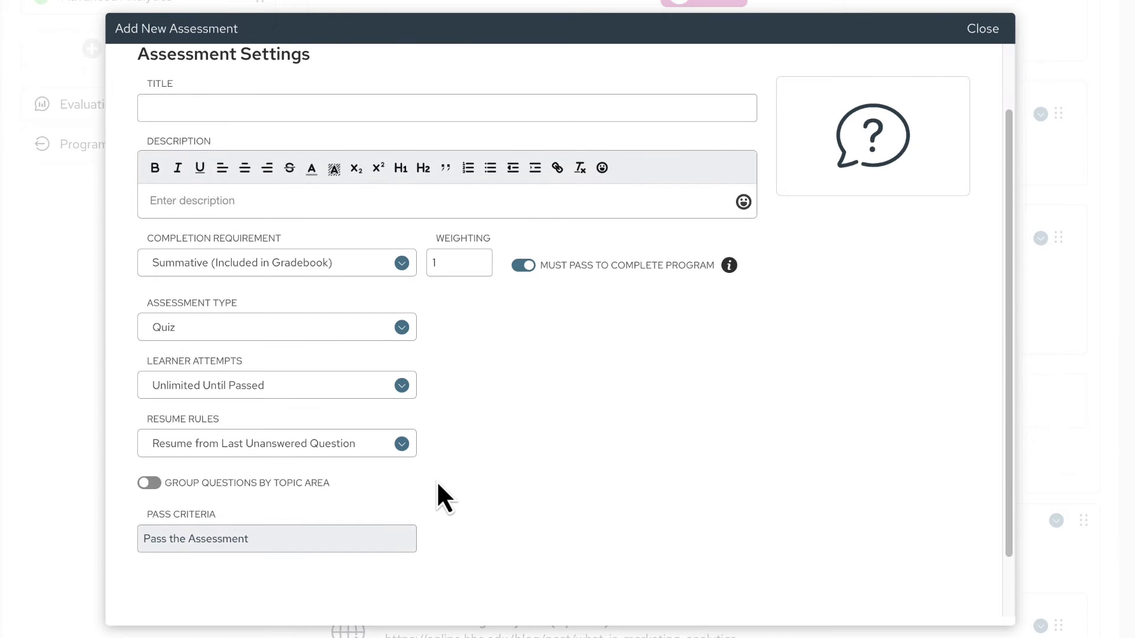
left_click(402, 445)
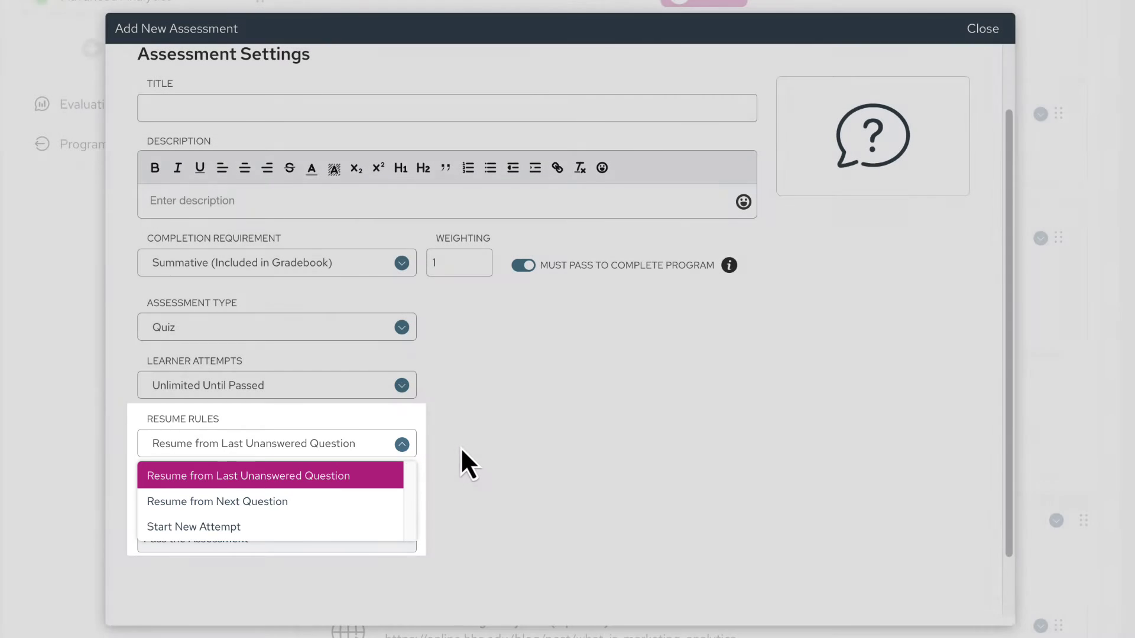
left_click(461, 447)
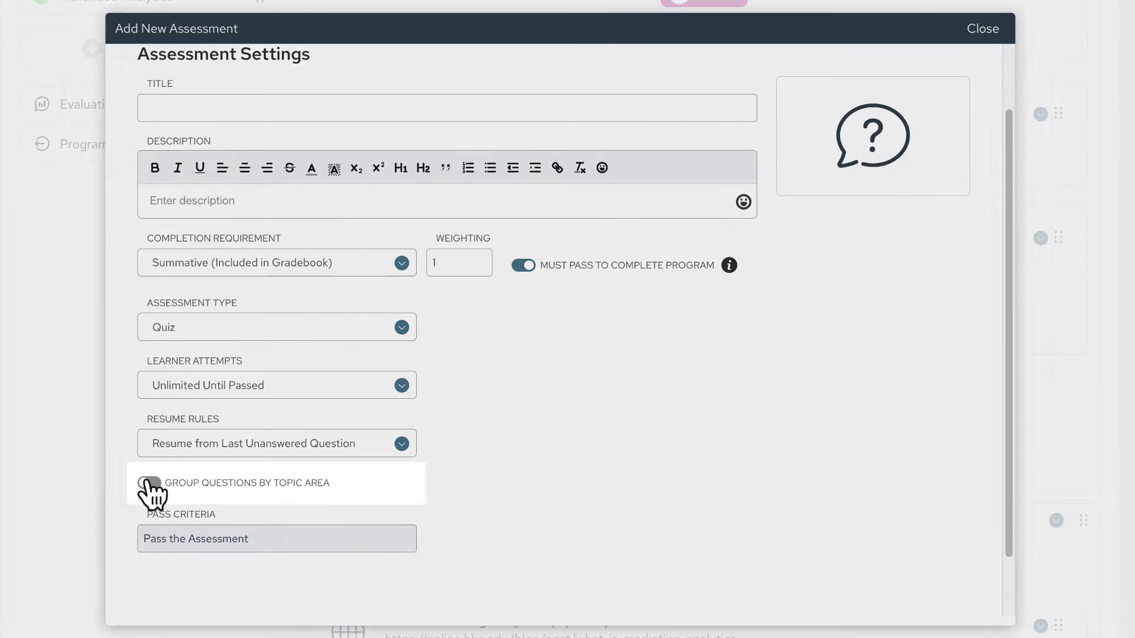
Enable grouping questions by topic area and review the available pass criteria
left_click(148, 483)
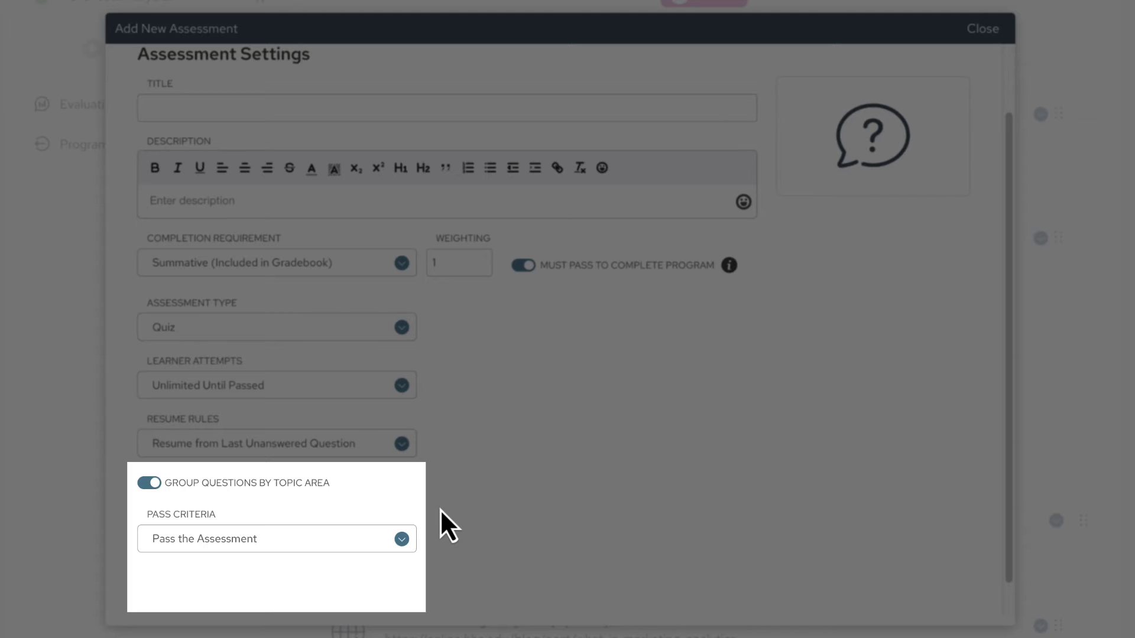
left_click(404, 541)
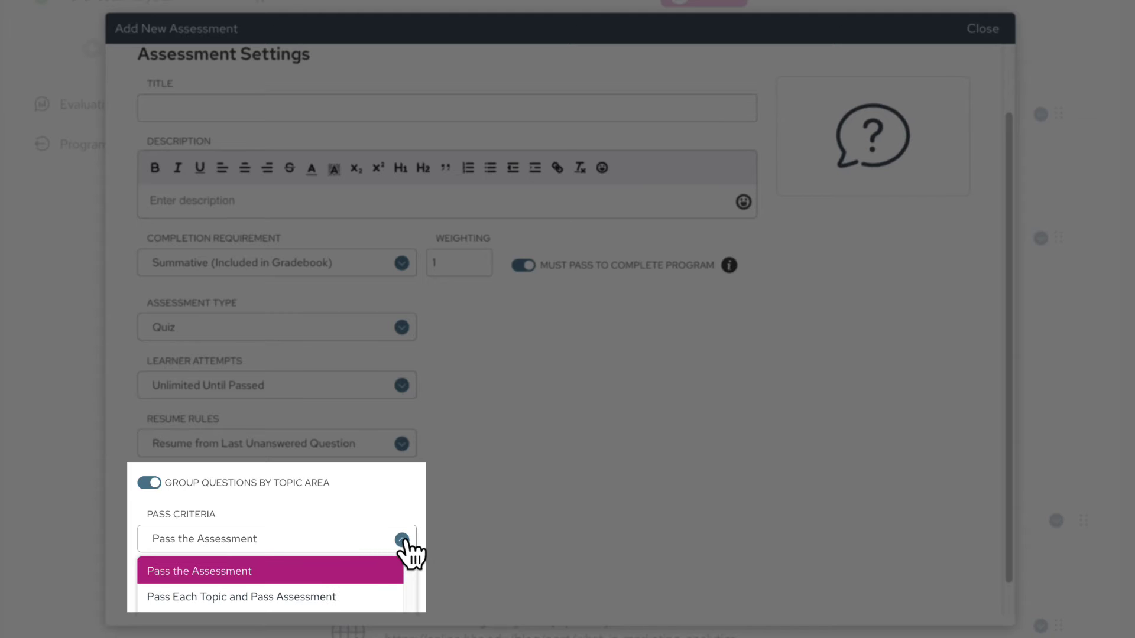
scroll(440, 541, "down", 1)
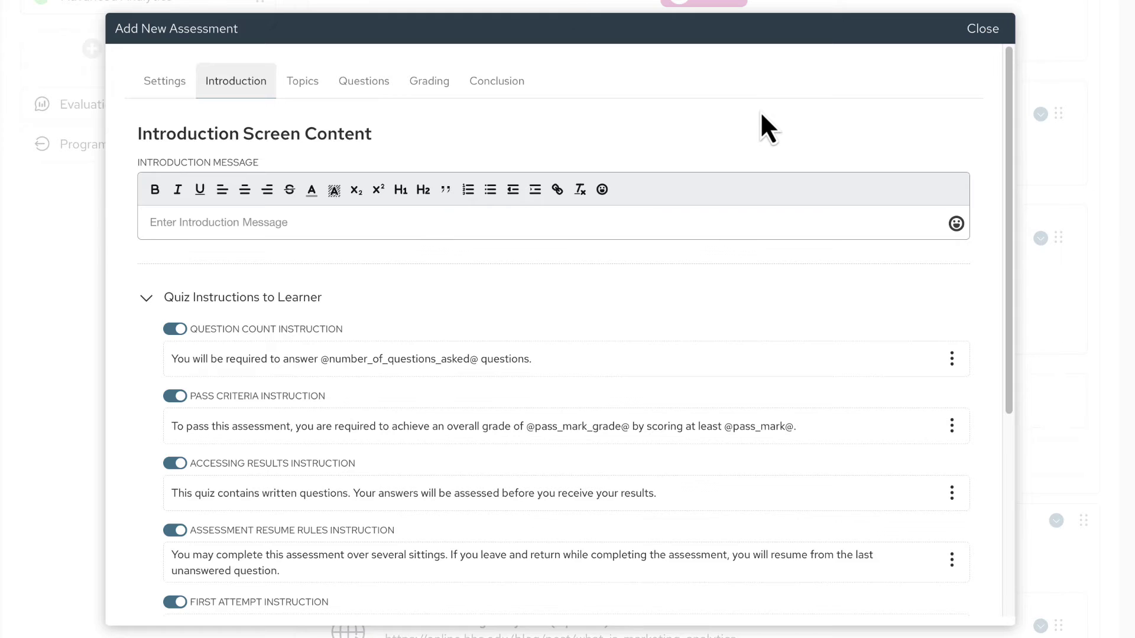
Open the question count instruction in the quiz introduction for editing and close its editor
left_click(952, 359)
left_click(885, 360)
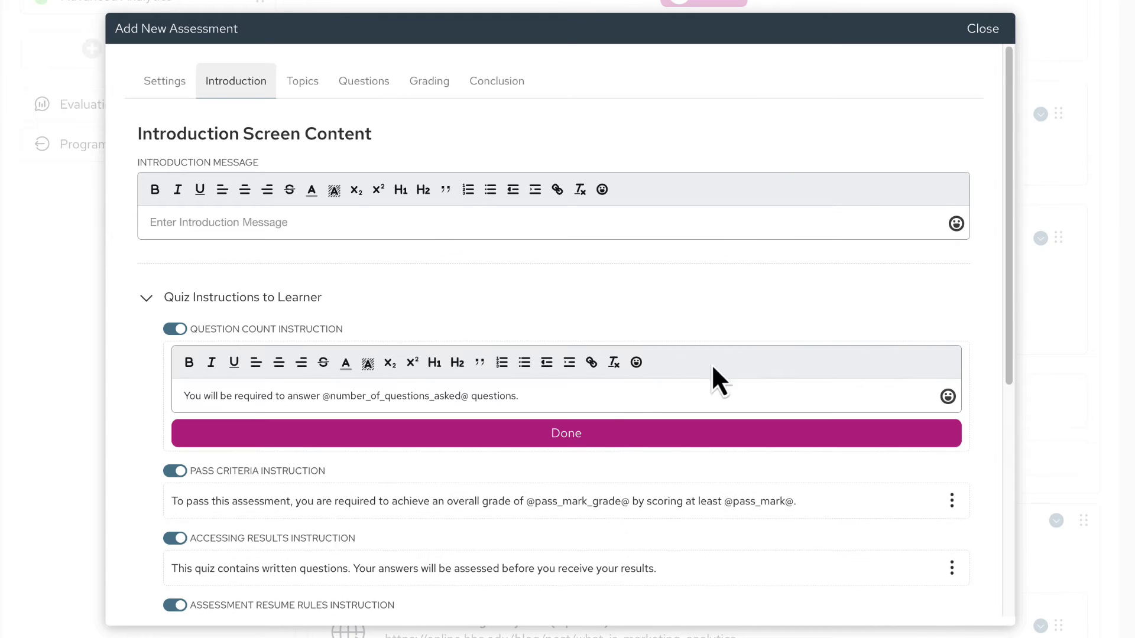
left_click(607, 435)
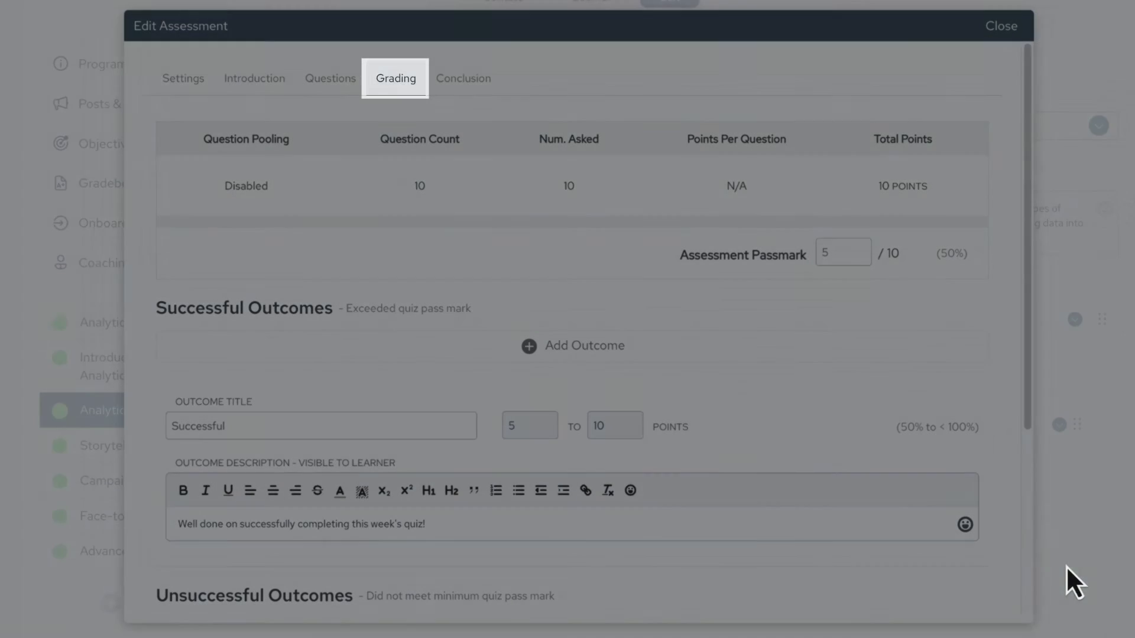
Examine the grading settings, including the pass mark and the successful and unsuccessful outcomes
scroll(991, 561, "down", 2)
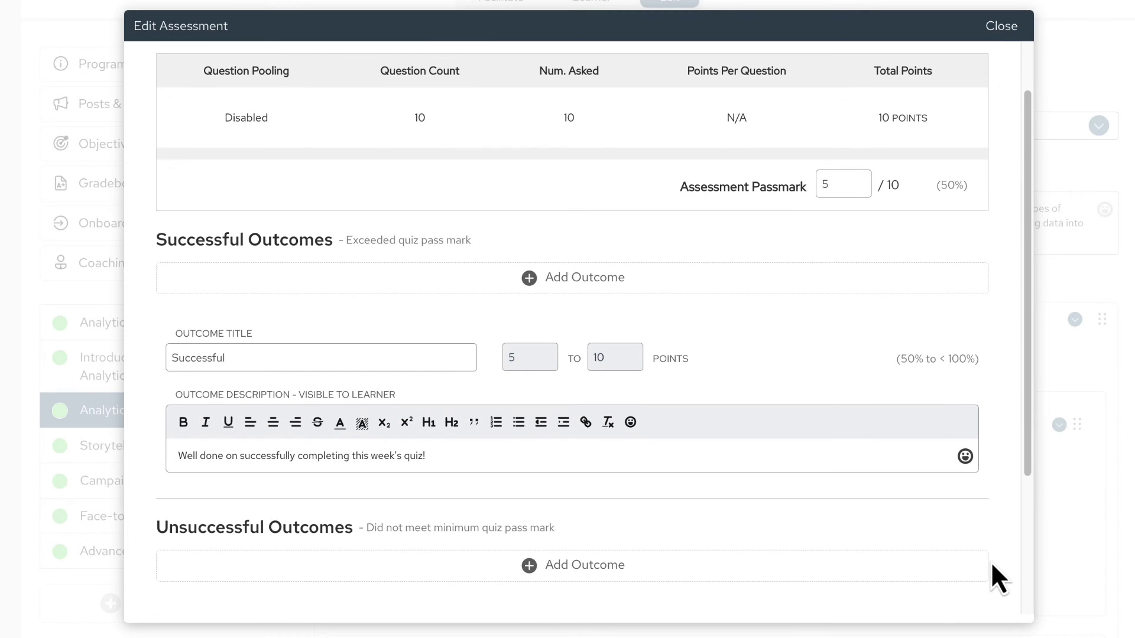
scroll(992, 564, "down", 2)
scroll(992, 565, "down", 2)
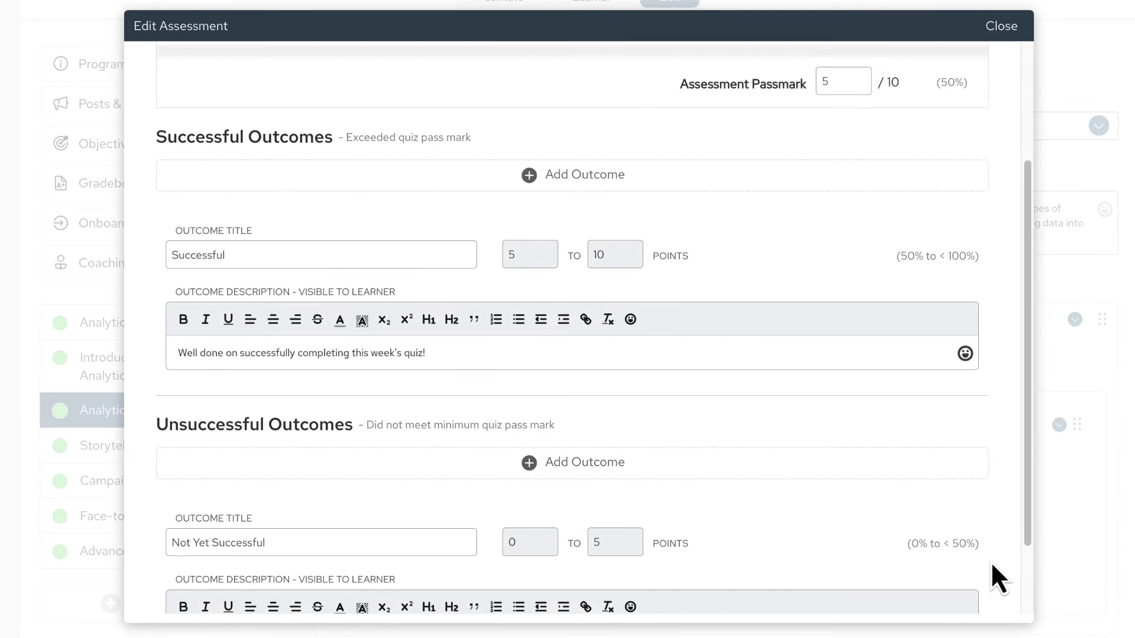
scroll(993, 579, "down", 1)
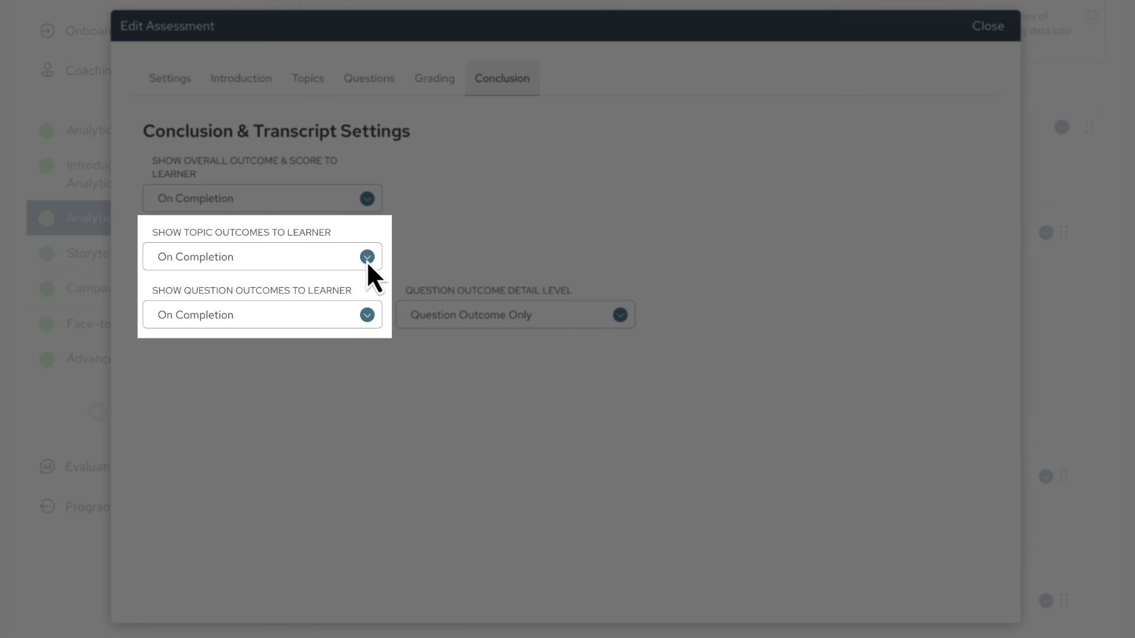
Review the conclusion options for showing topic outcomes and question outcomes, and for the question outcome detail level
left_click(367, 259)
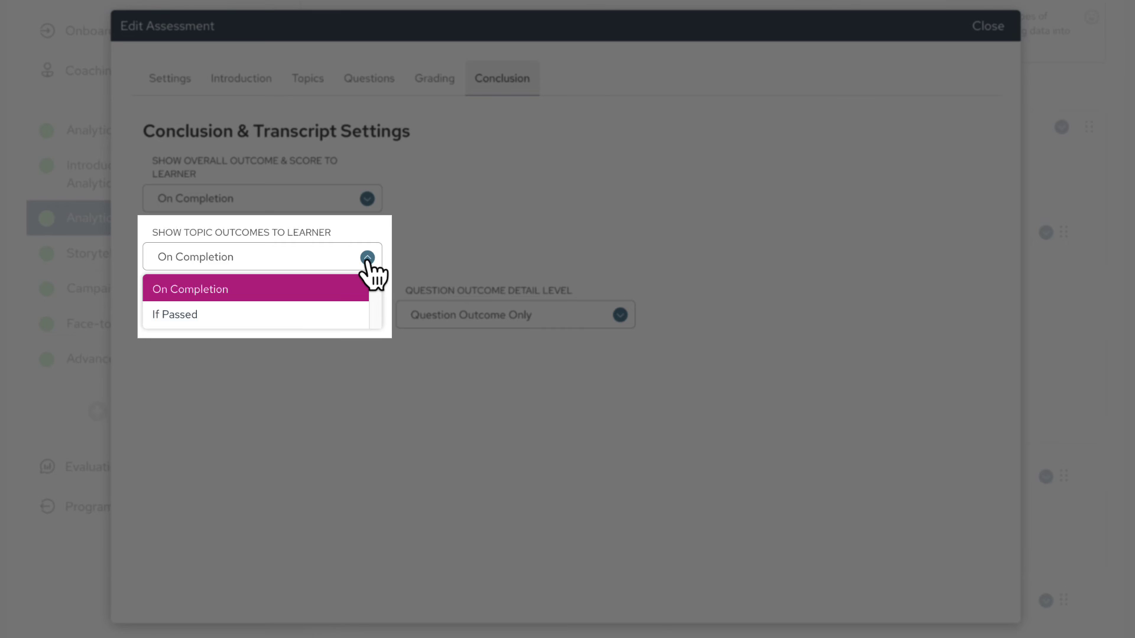
left_click(367, 260)
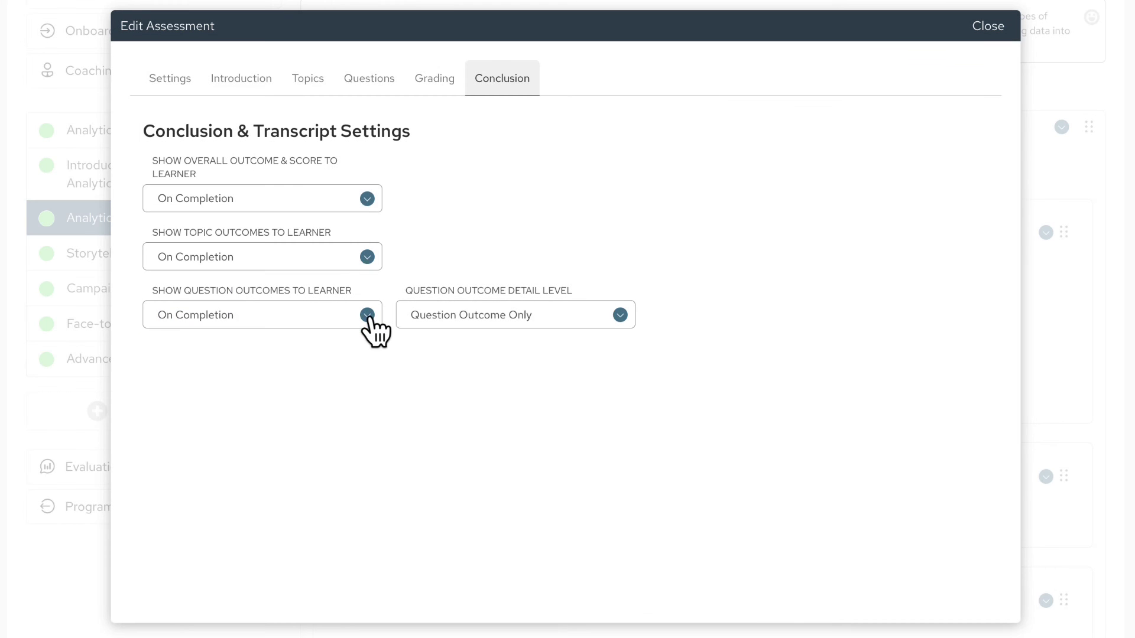
left_click(367, 315)
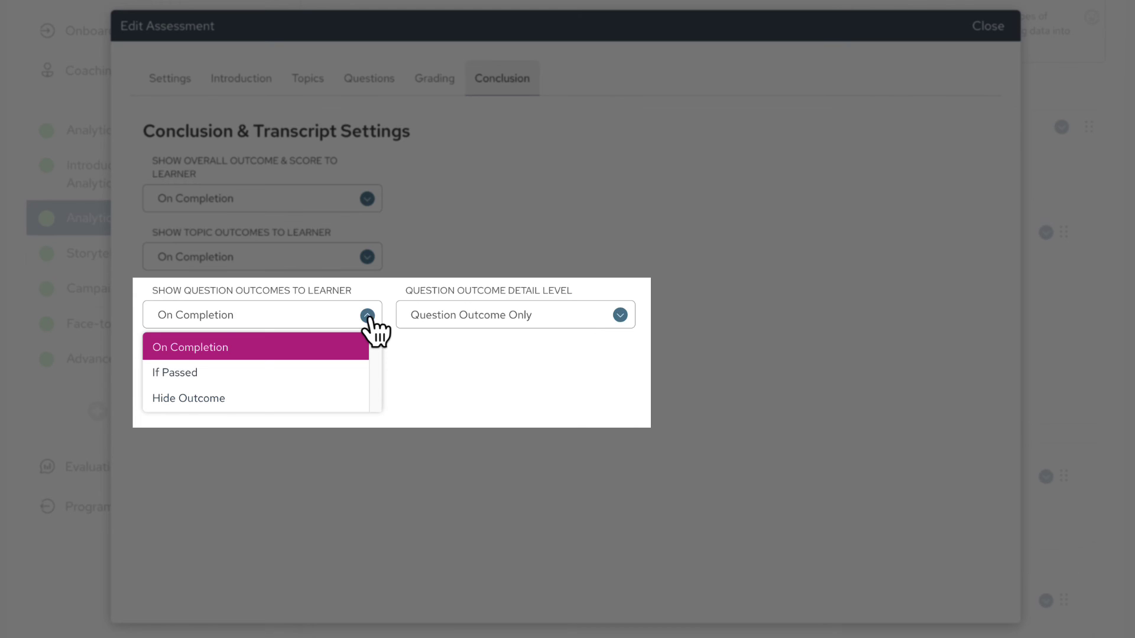
left_click(620, 316)
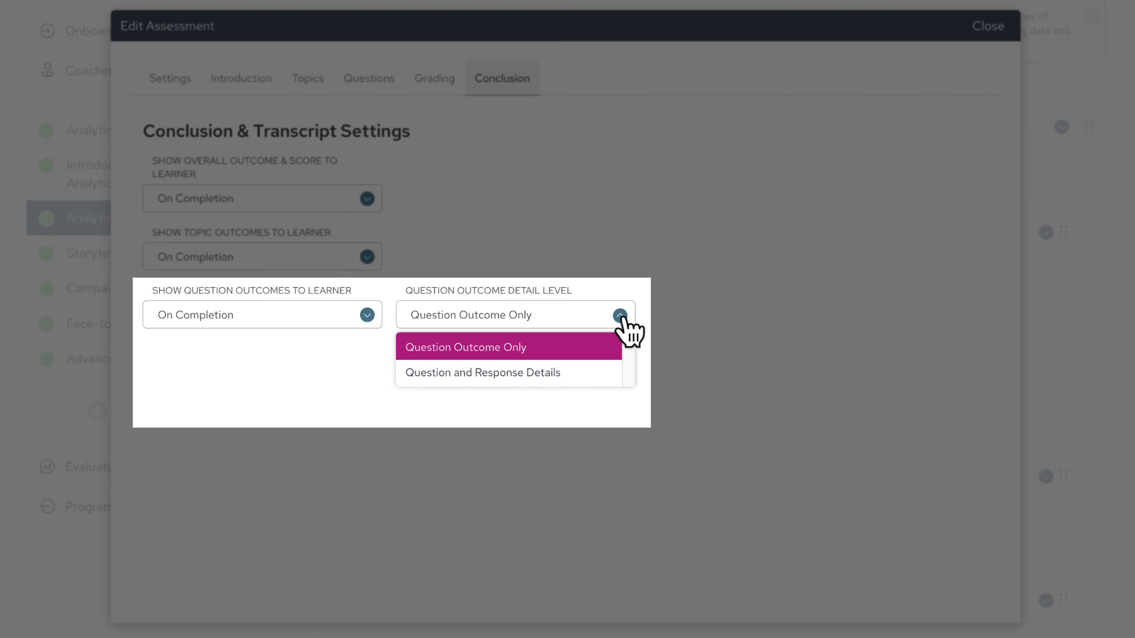
Set question outcomes to be shown to the learner If Passed and check the question outcome detail level options
left_click(367, 315)
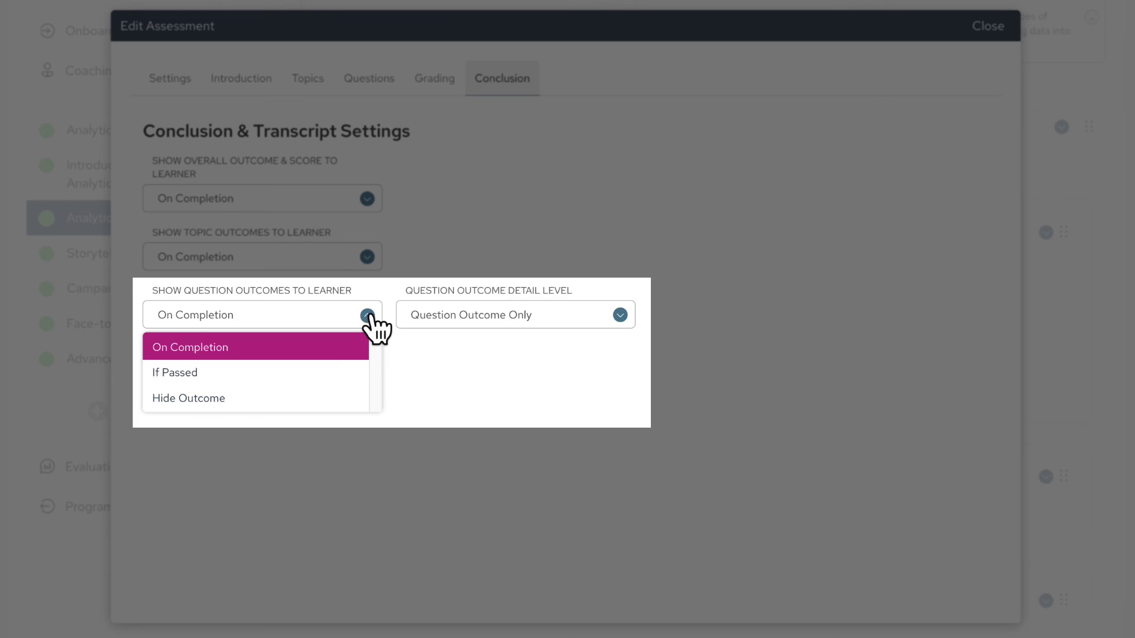
left_click(337, 372)
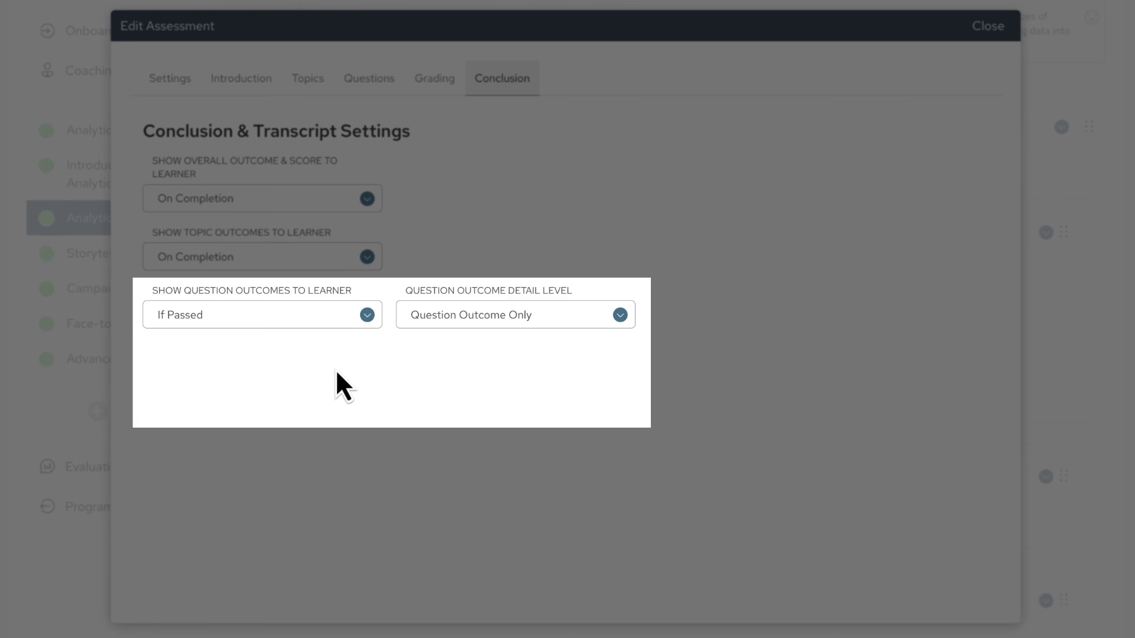
left_click(619, 316)
left_click(620, 315)
left_click(367, 316)
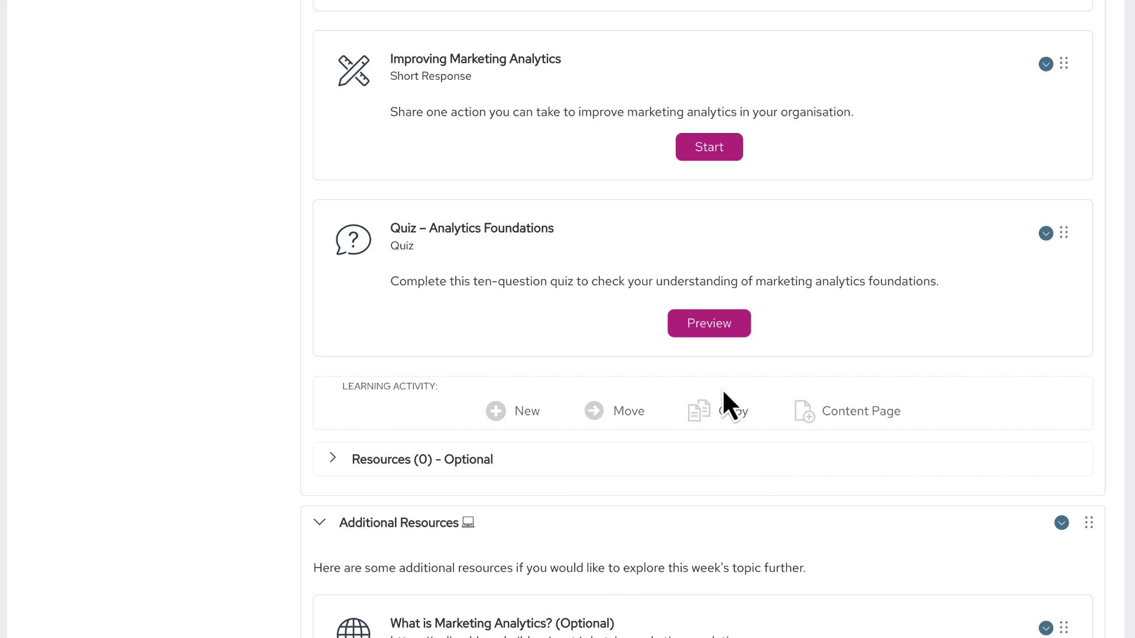
Preview the Quiz – Analytics Foundations activity as a learner
left_click(710, 331)
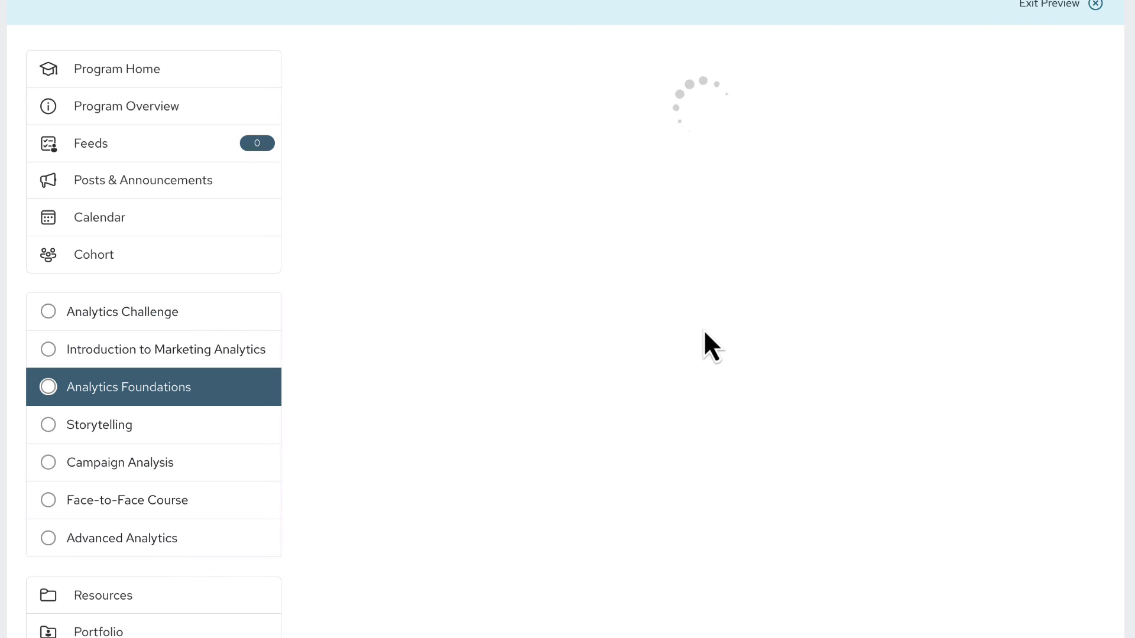